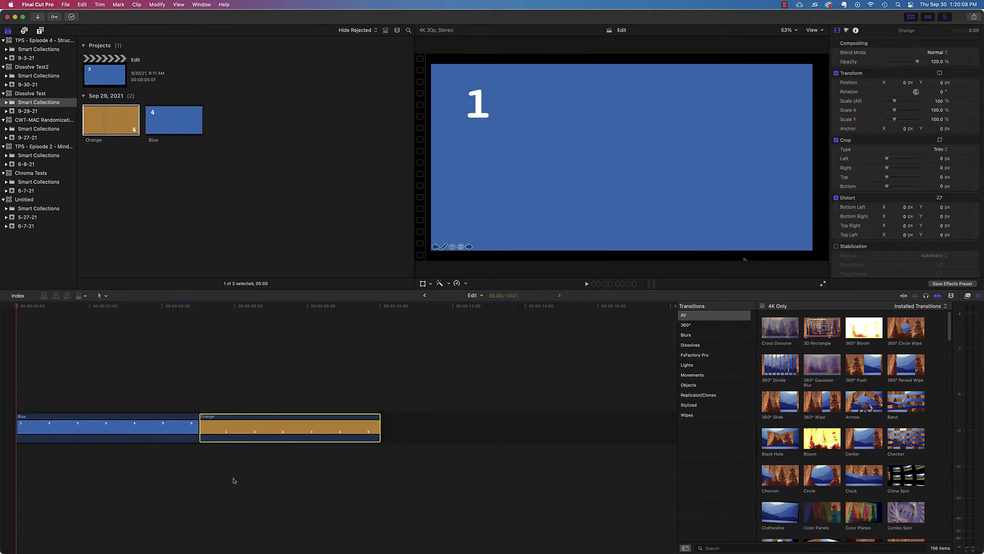
Step: Play the Blue/Orange edit and add the default Cross Dissolve at their cut
key("space")
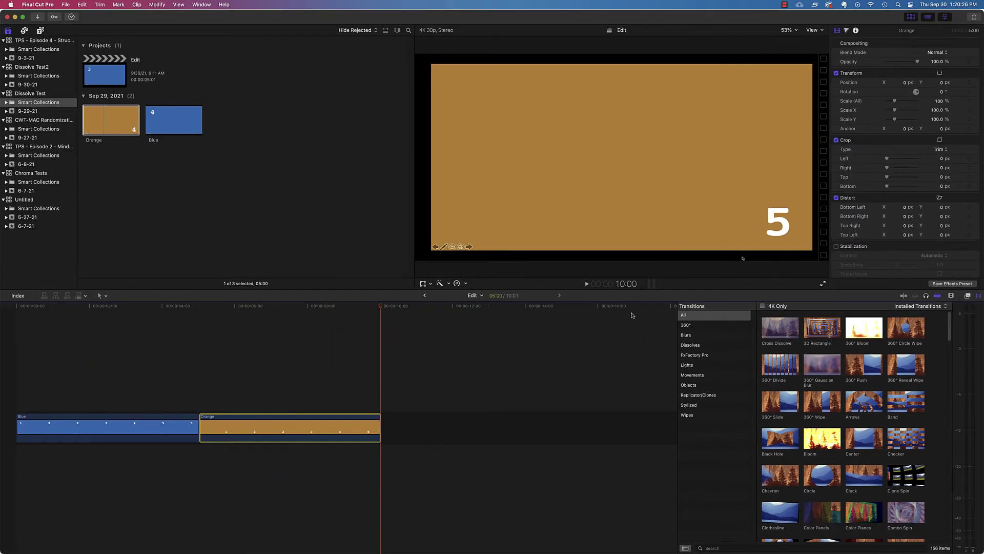
left_click(197, 427)
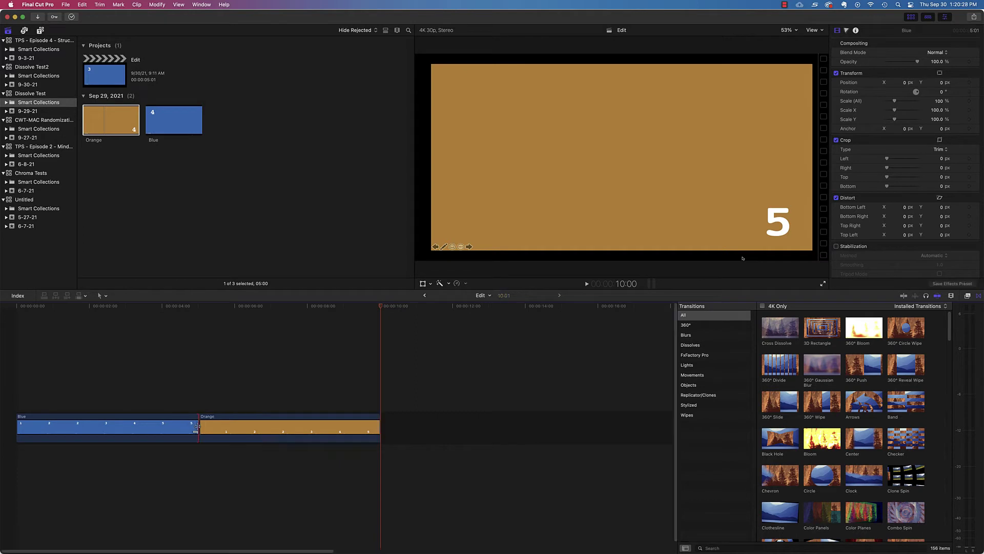
key("super+t")
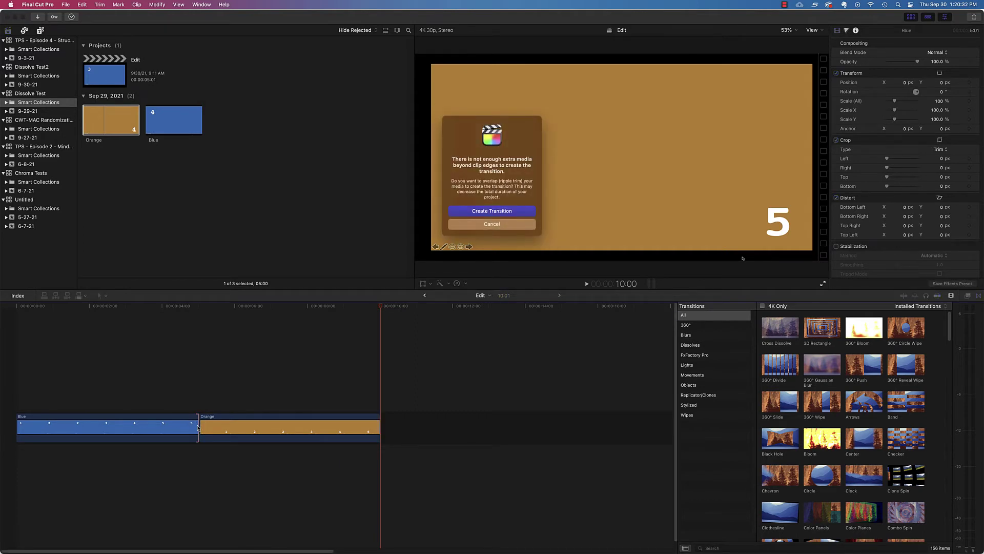
Step: Accept the overlapping ripple trim to create the transition, then return the playhead to the timeline start
left_click(459, 211)
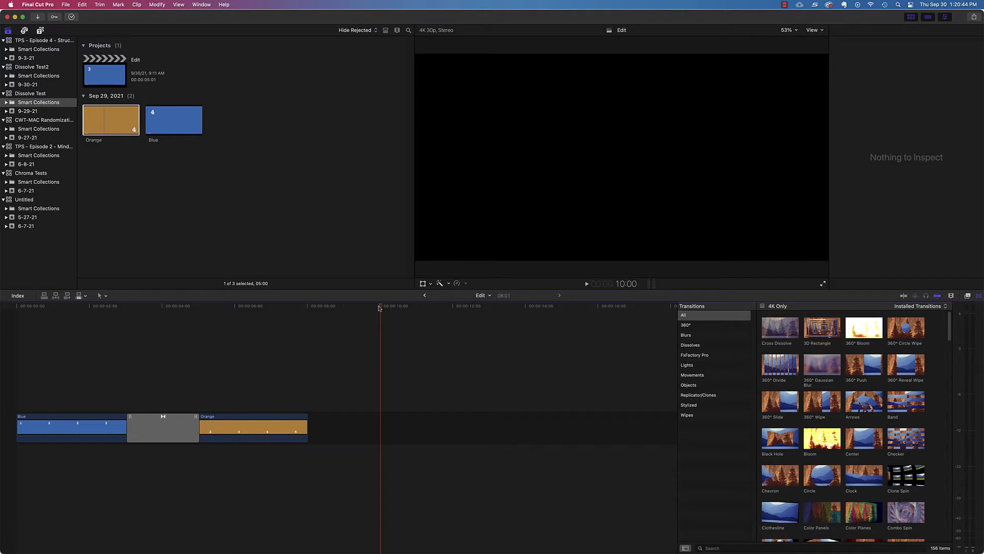
left_click_drag(381, 307, 310, 317)
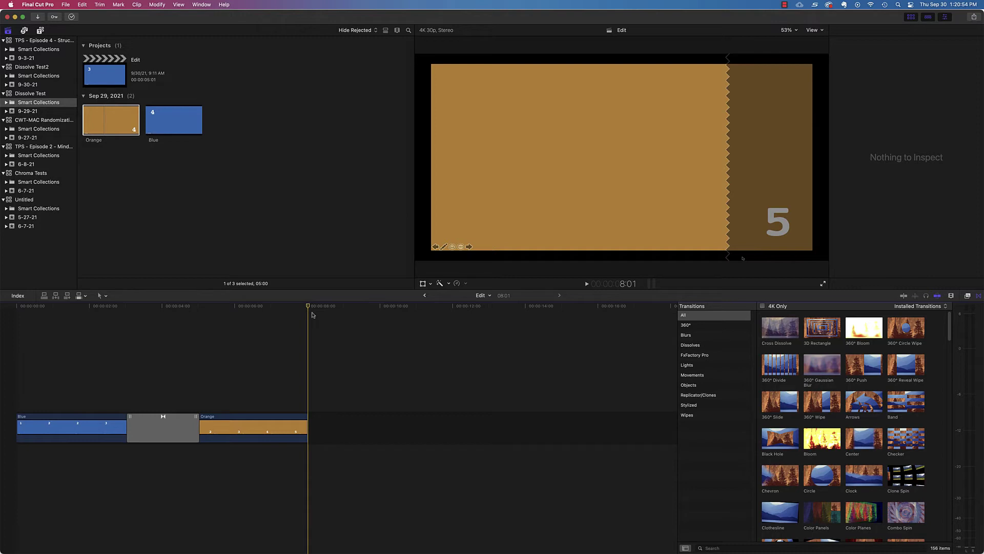
left_click_drag(308, 306, 2, 341)
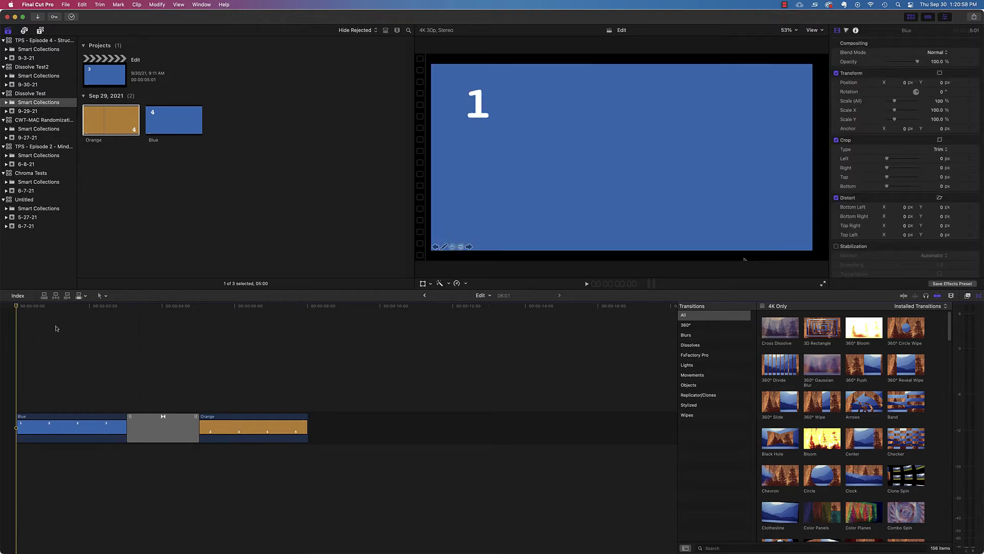
key("space")
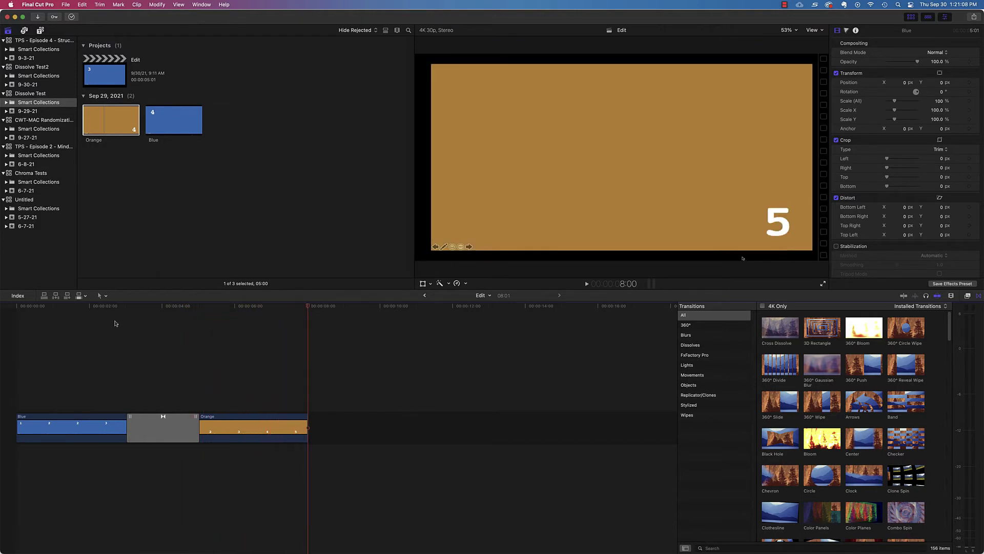
mouse_move(305, 309)
left_mouse_down()
mouse_move(129, 329)
mouse_move(308, 323)
left_mouse_up()
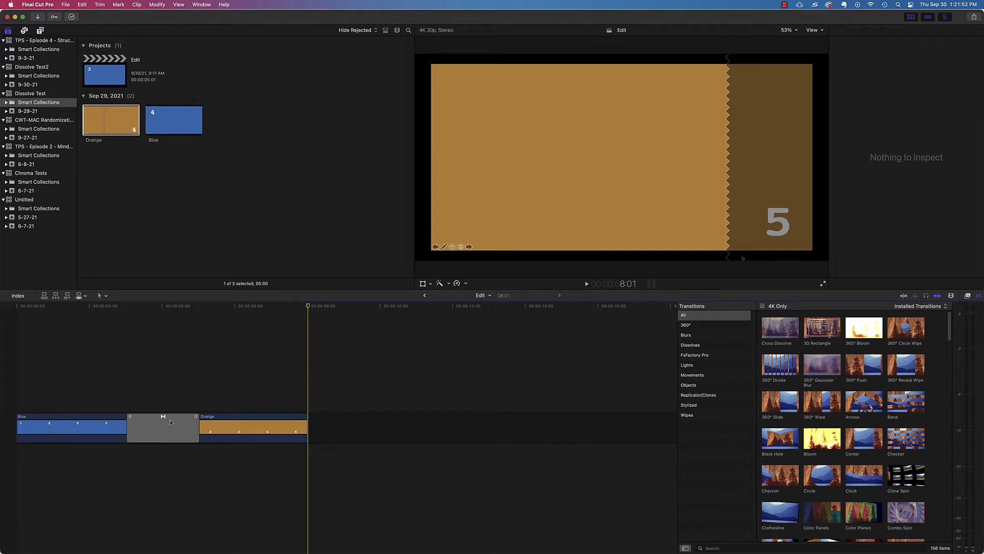
Step: Inspect the Cross Dissolve's overlap in the Precision Editor, then delete the transition
double_click(164, 430)
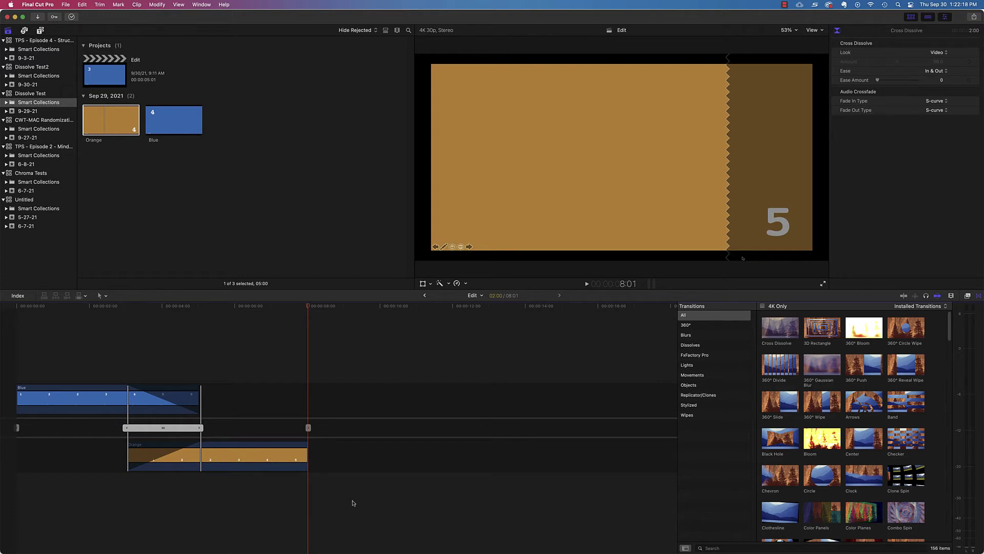
key("Escape")
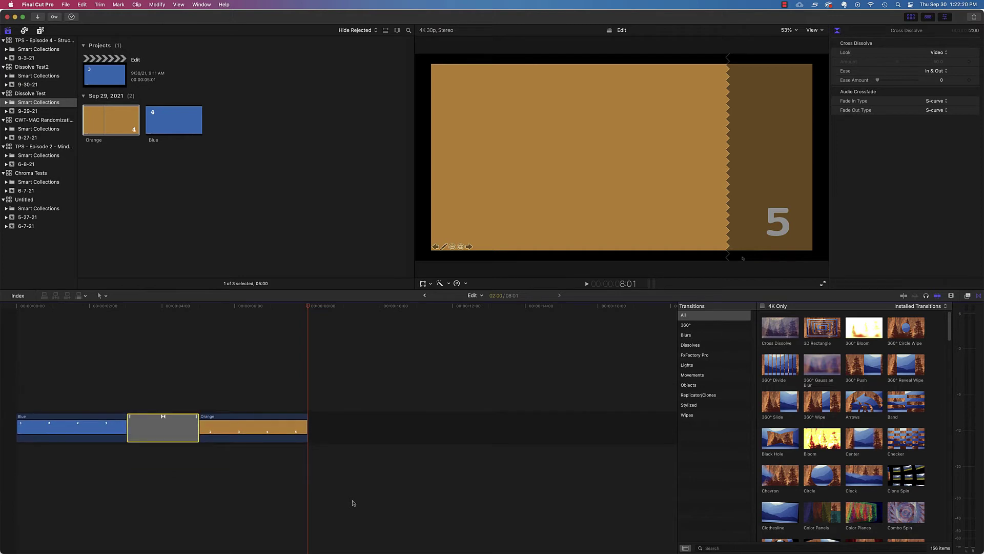
key("Delete")
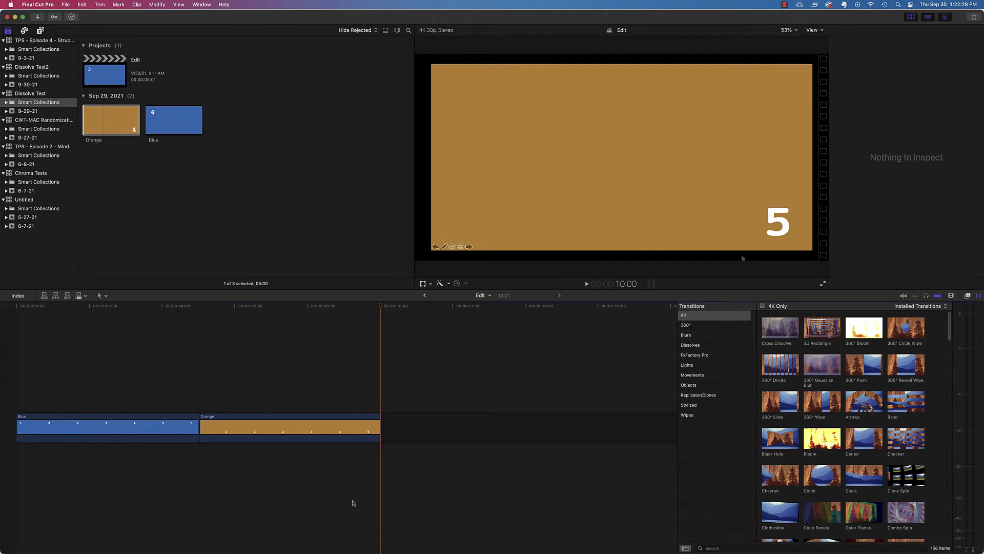
Step: Select both Blue and Orange and combine them into a new compound clip, Edit Clip 1
left_click(311, 423)
left_click(178, 430, "super")
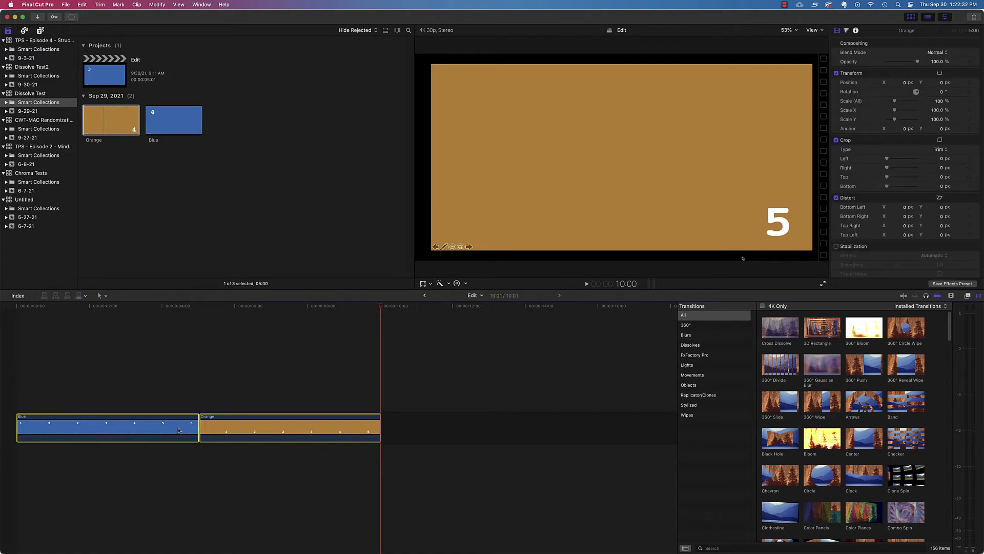
right_click(179, 431)
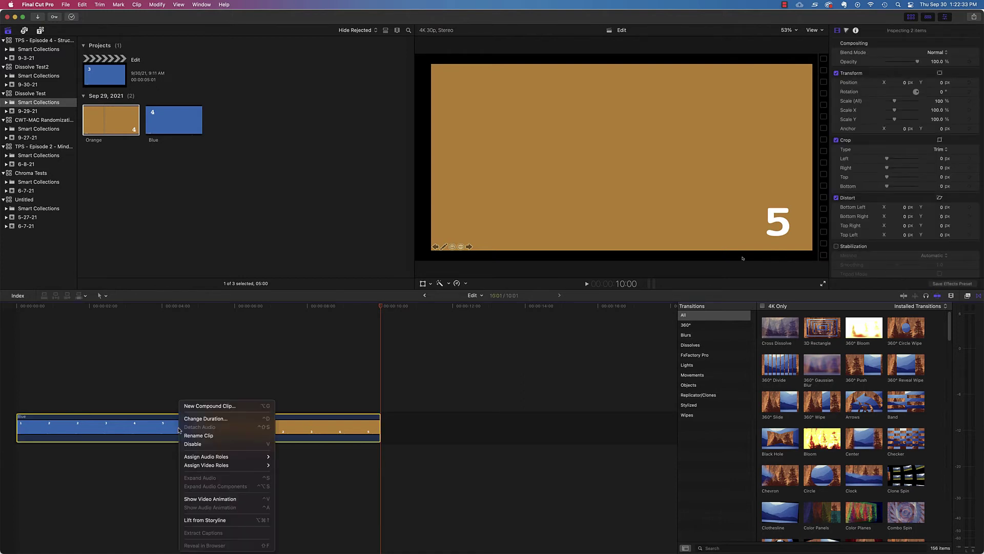
left_click(198, 406)
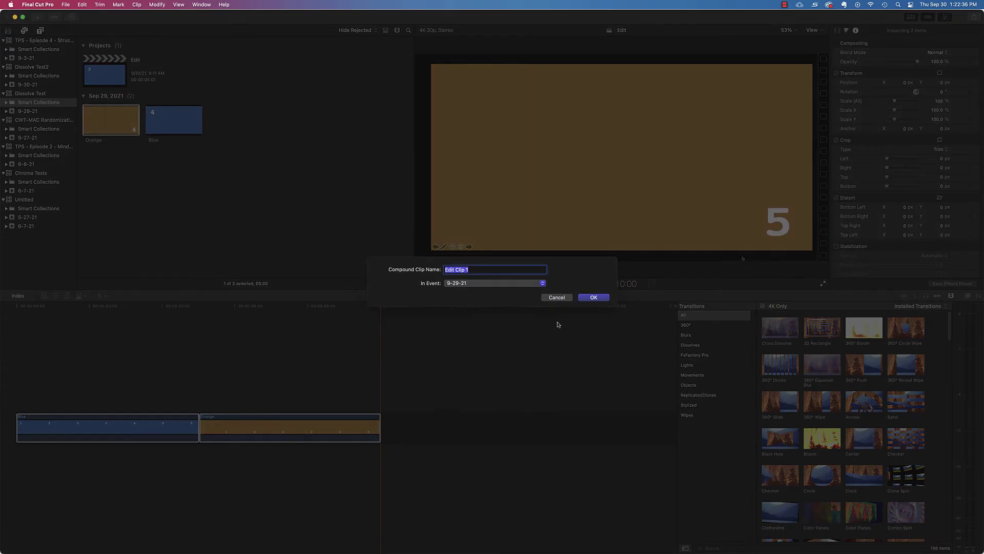
left_click(595, 298)
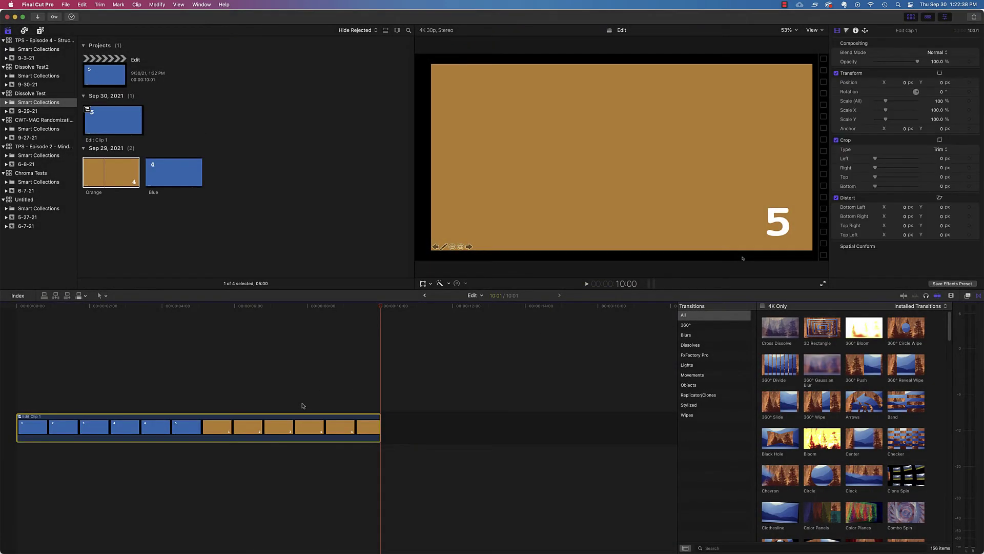
key("b")
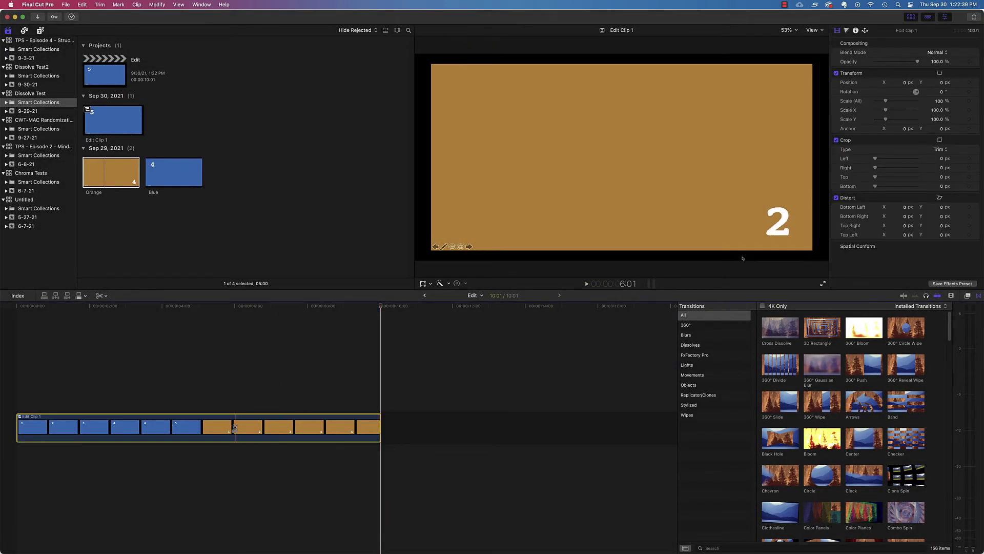
Step: Blade Edit Clip 1 at the blue/orange boundary and add the default transition at that cut
left_click(202, 427)
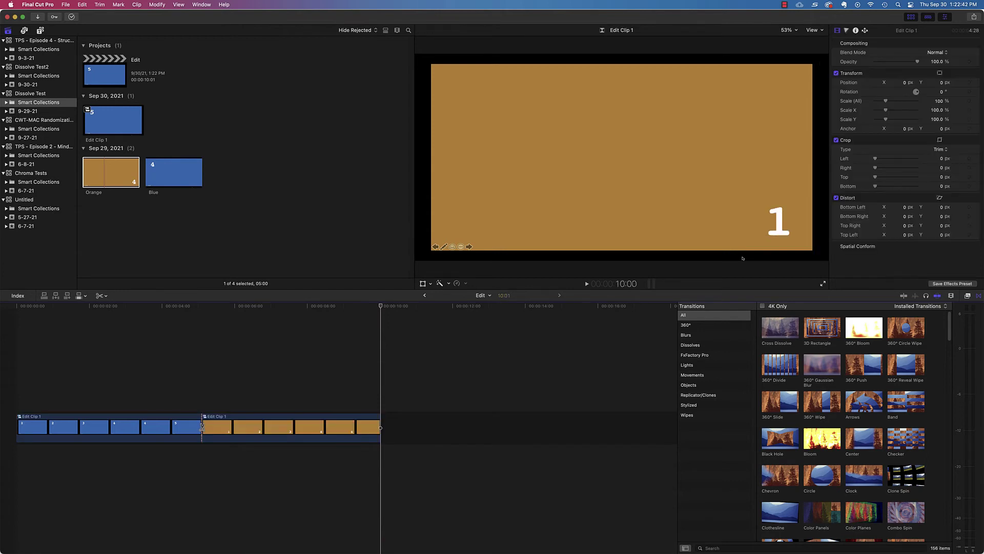
key("a")
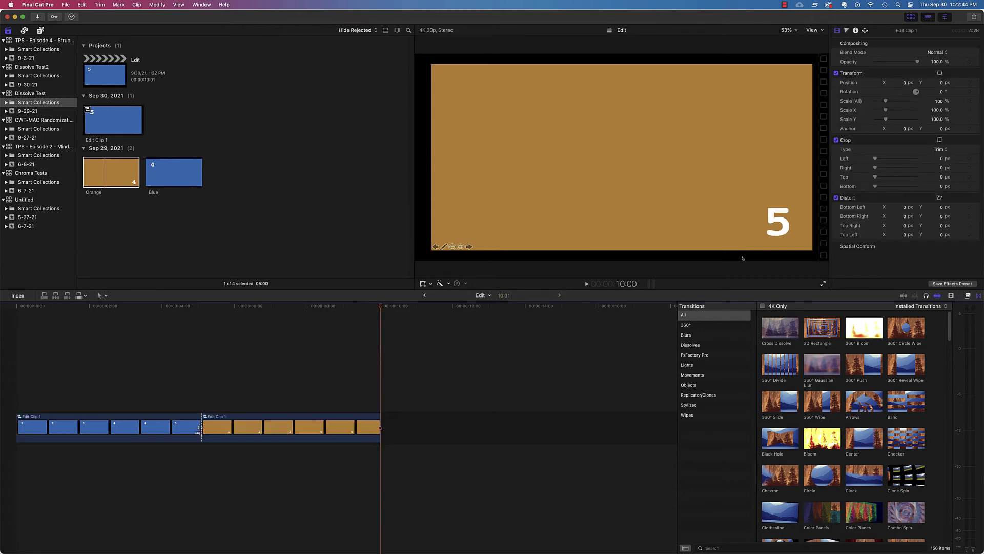
left_click(200, 427)
key("super+t")
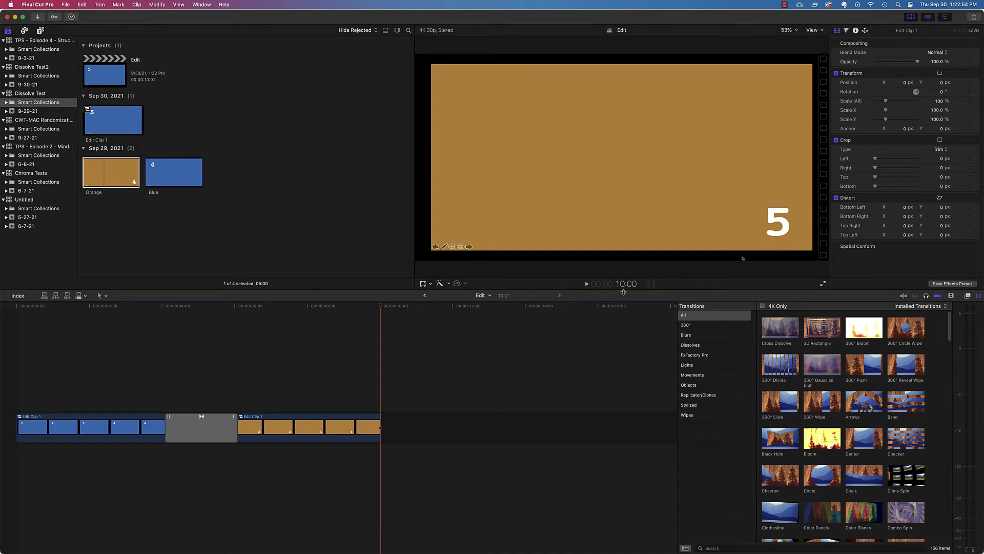
Step: Play back the edit, then undo the added transition
key("space")
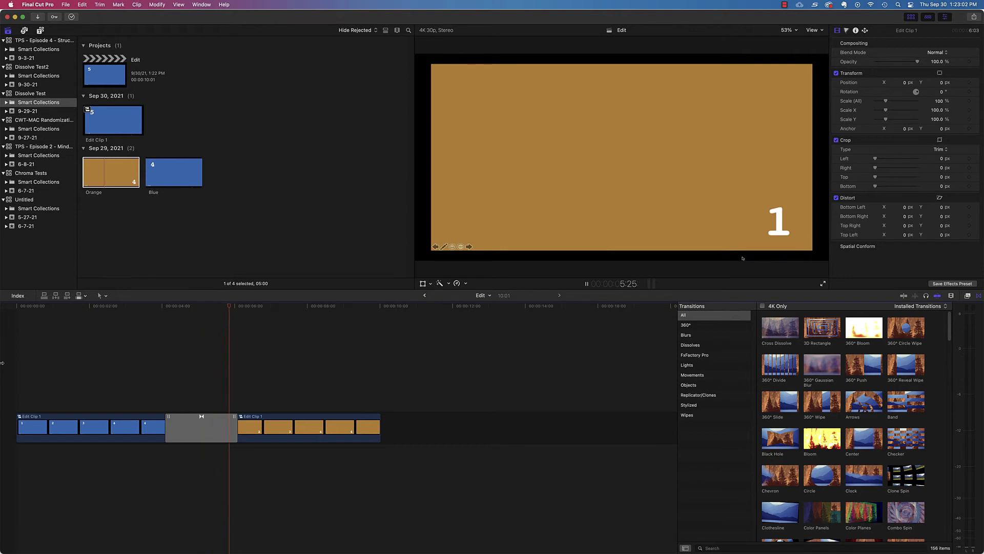
key("space")
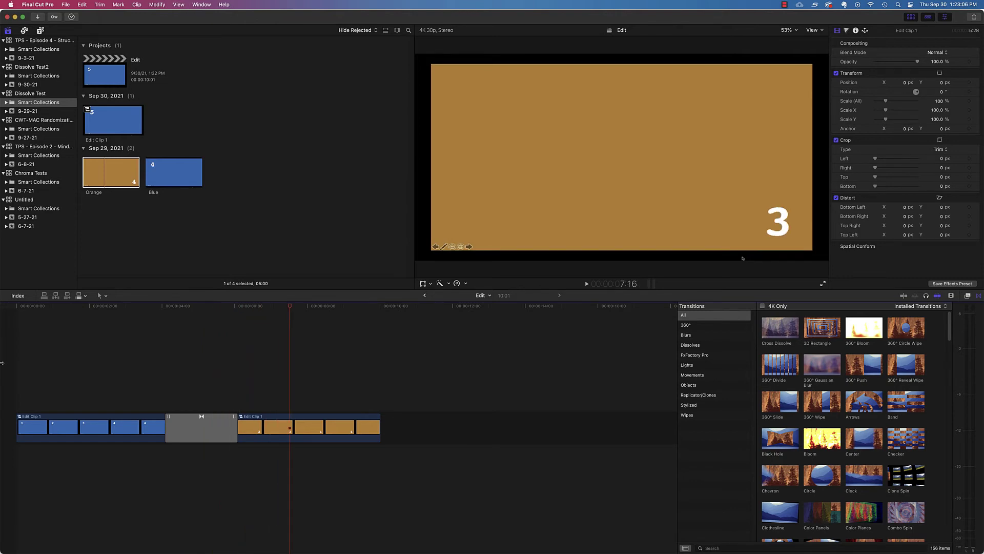
key("super+z")
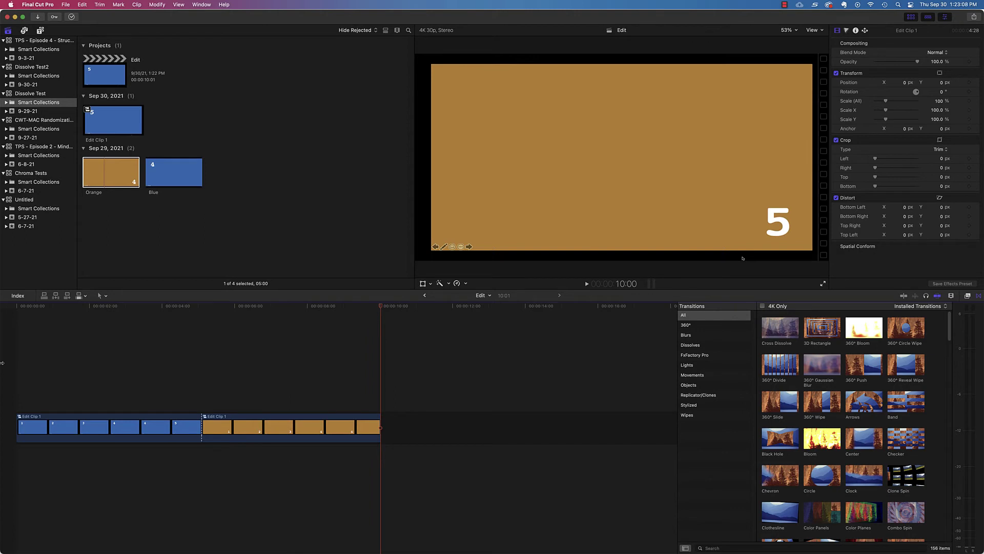
Step: Undo the compound clip to restore separate Blue and Orange, then replace Orange with a gap
key("super+z")
key("super+z")
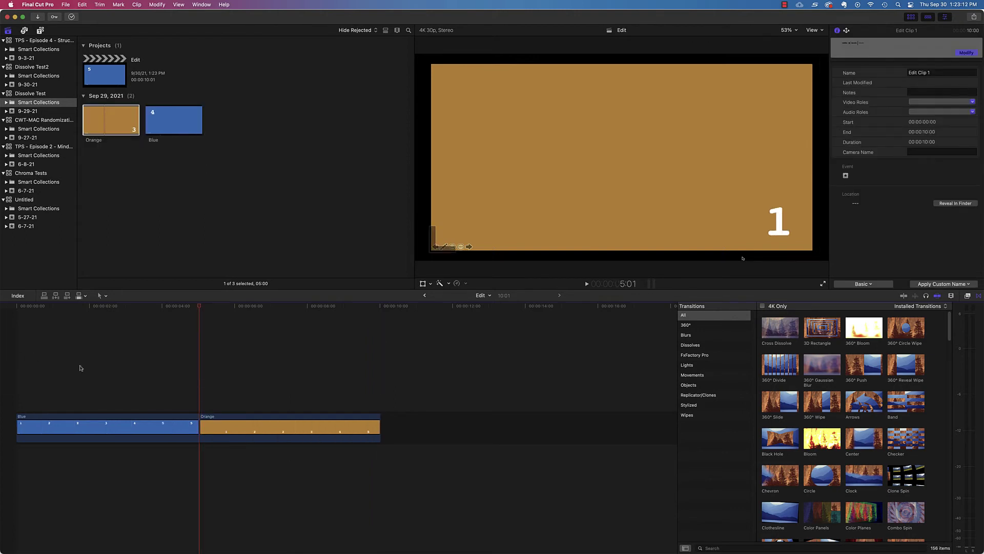
left_click(308, 434)
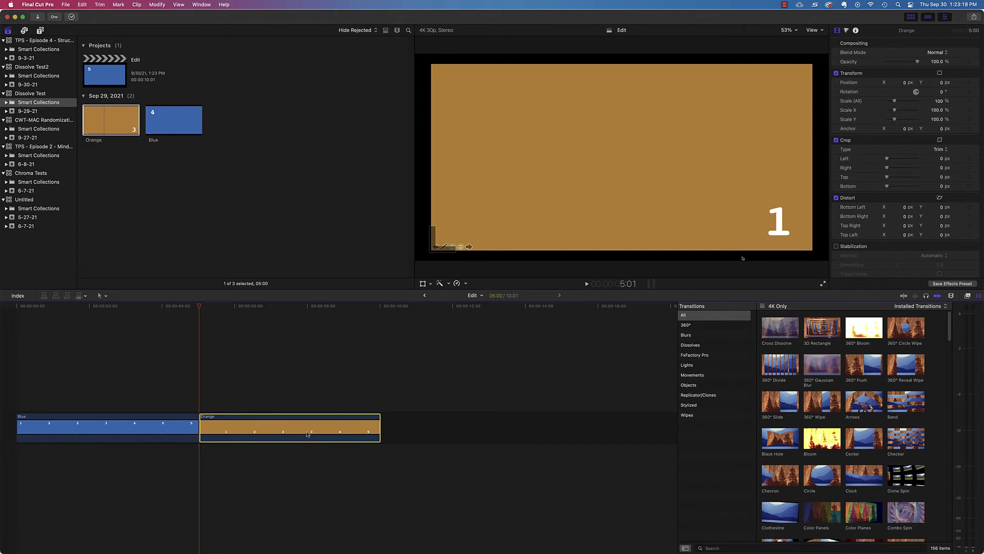
key("shift+BackSpace")
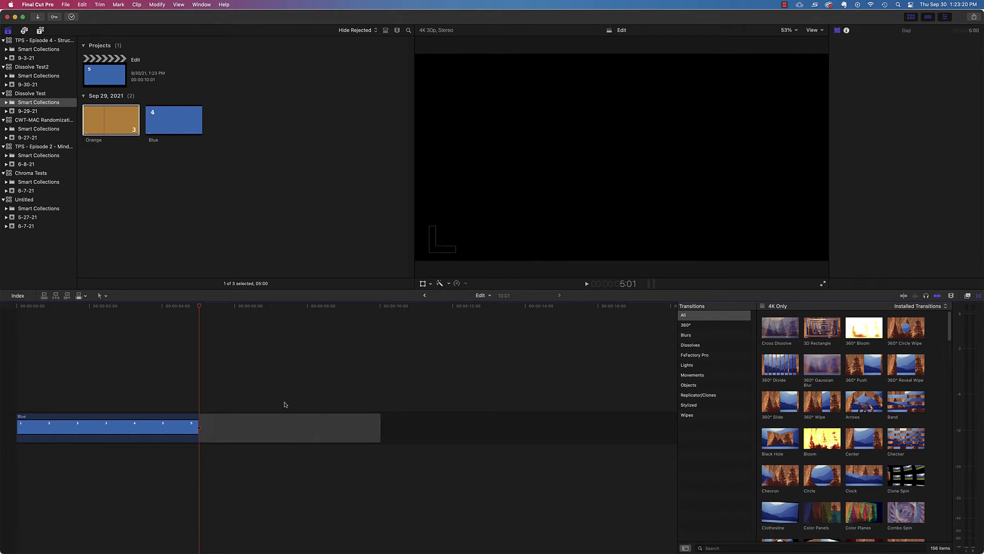
Step: Bring Orange back, delete it and close the space, then add a cross dissolve at Blue's end
key("super+z")
key("BackSpace")
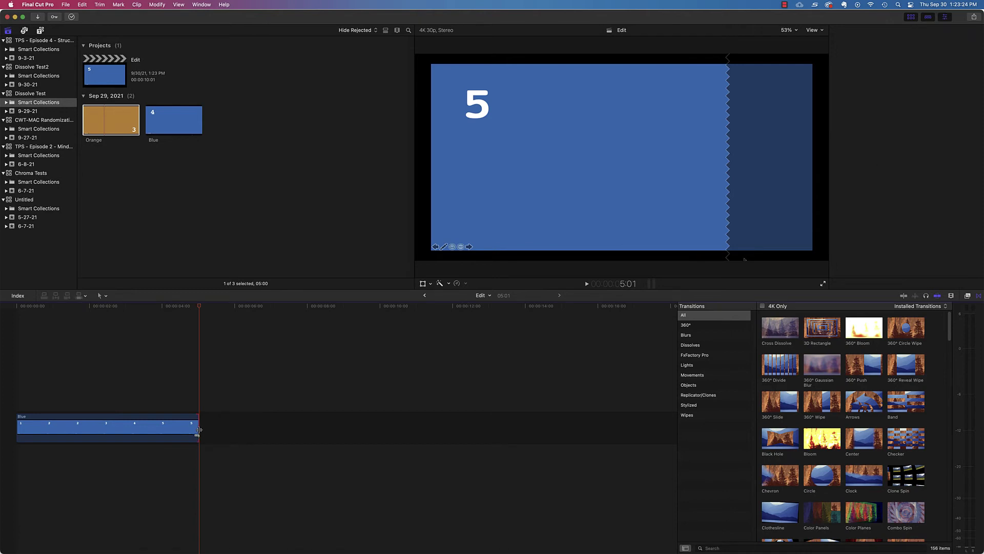
left_click(331, 450)
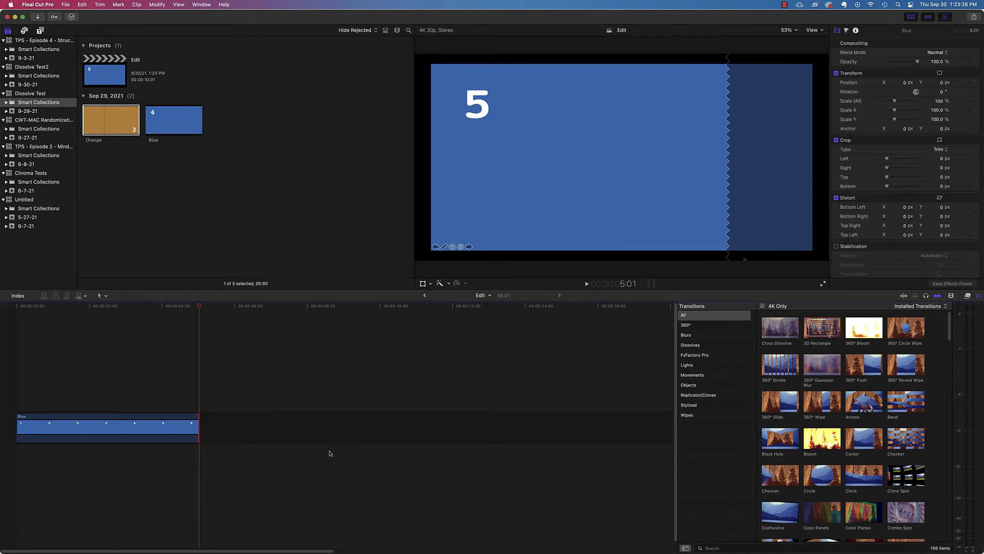
key("shift+BackSpace")
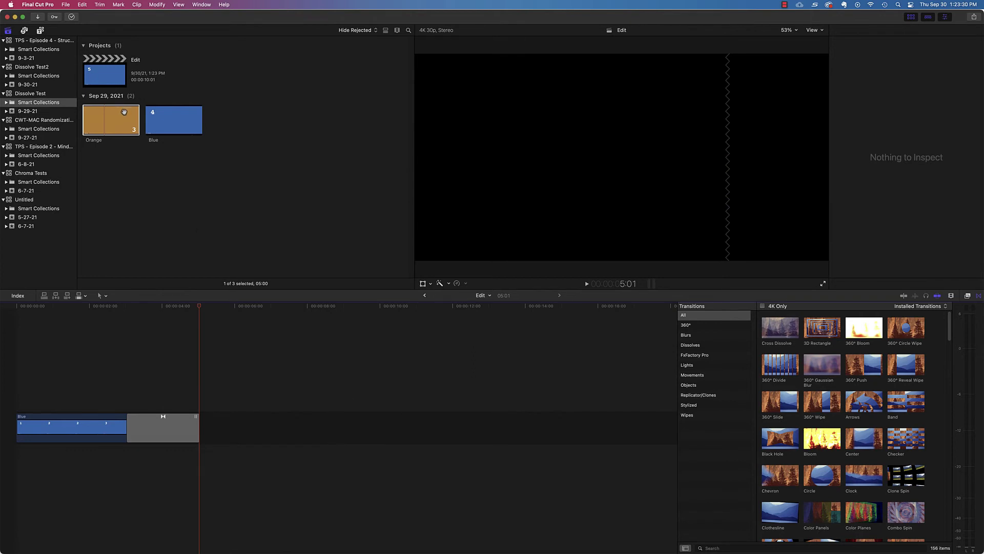
Step: Place Orange from the browser after the dissolve and play the edit from the start
left_click_drag(123, 113, 202, 426)
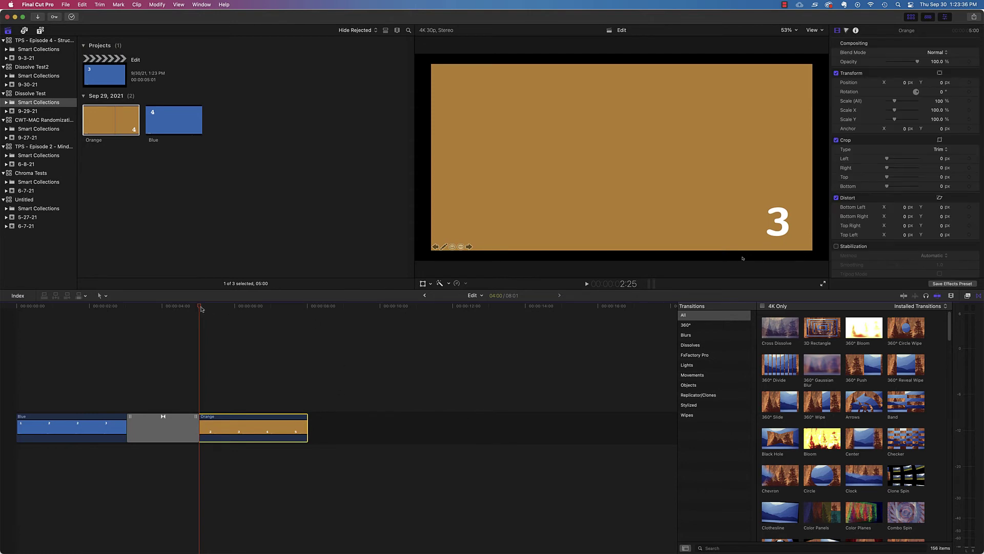
left_click_drag(202, 308, 306, 315)
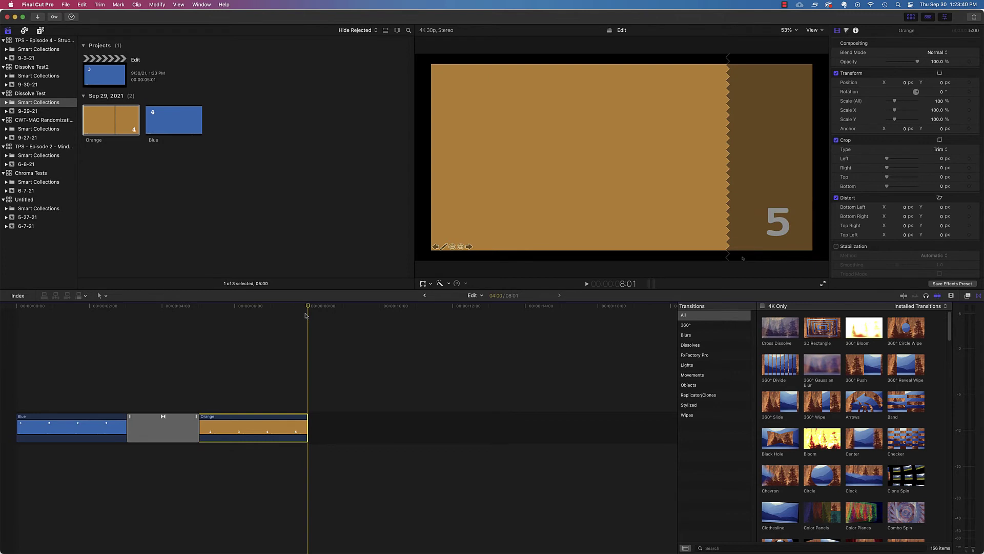
left_click_drag(307, 306, 8, 339)
key("space")
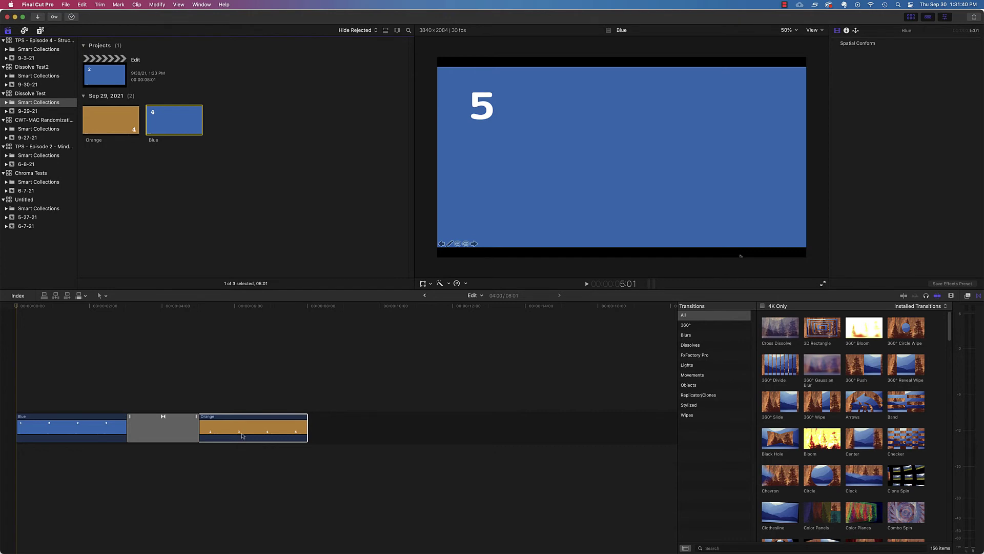
Step: Delete the Orange clip, the dissolve and the Blue clip, leaving the timeline empty
left_click(243, 435)
key("Delete")
left_click(163, 428)
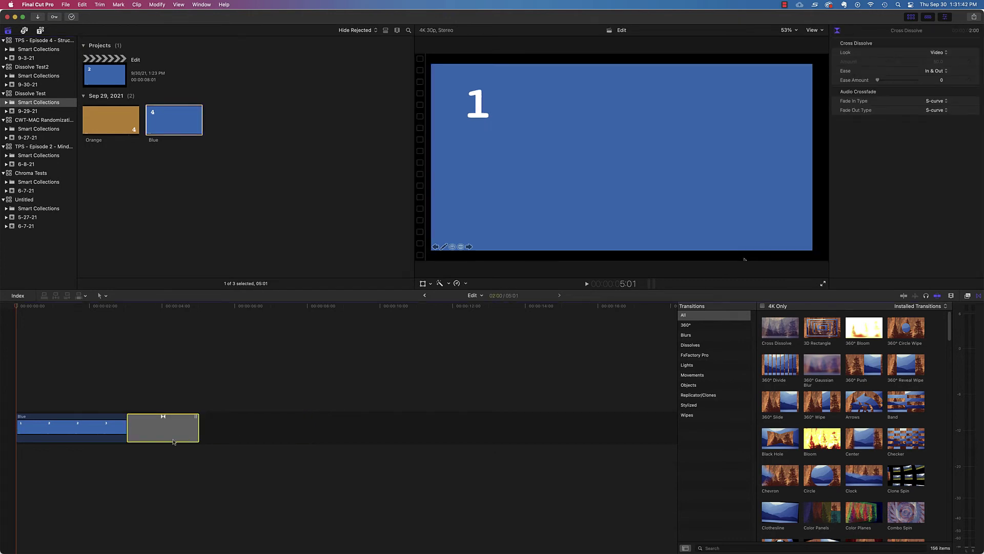
key("Delete")
left_click(103, 439)
key("Delete")
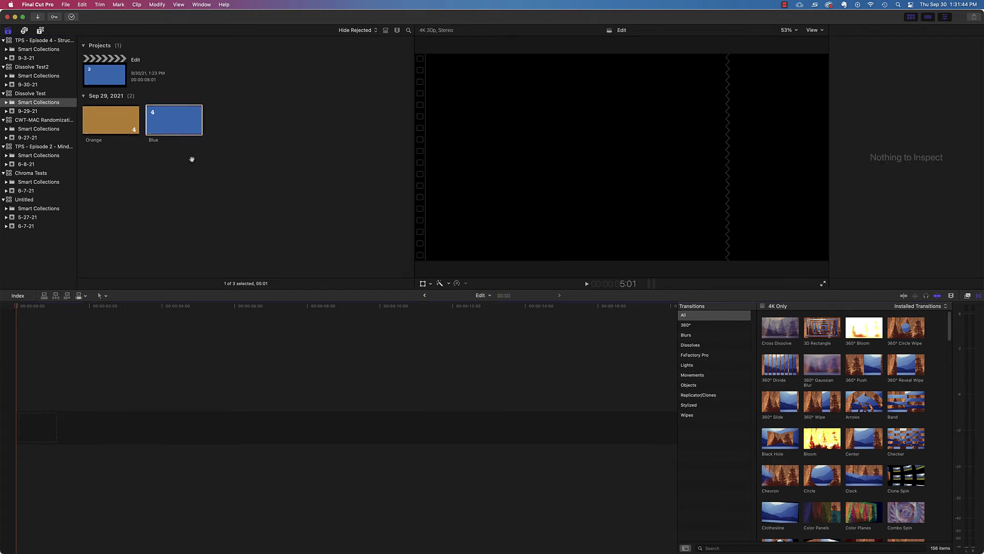
Step: Trim Blue's browser selection range to about 4:01 and place that portion in the timeline
left_click(171, 123)
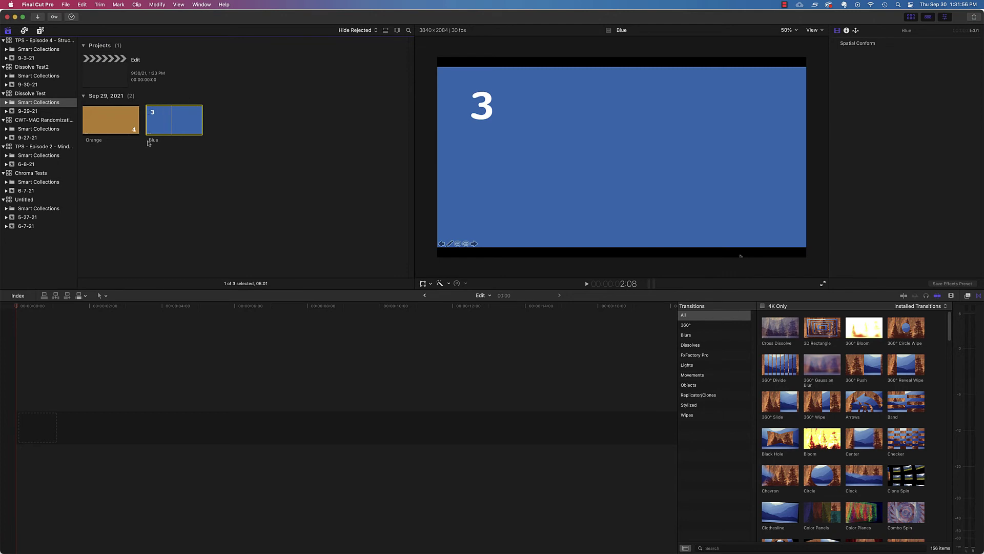
left_click(202, 119)
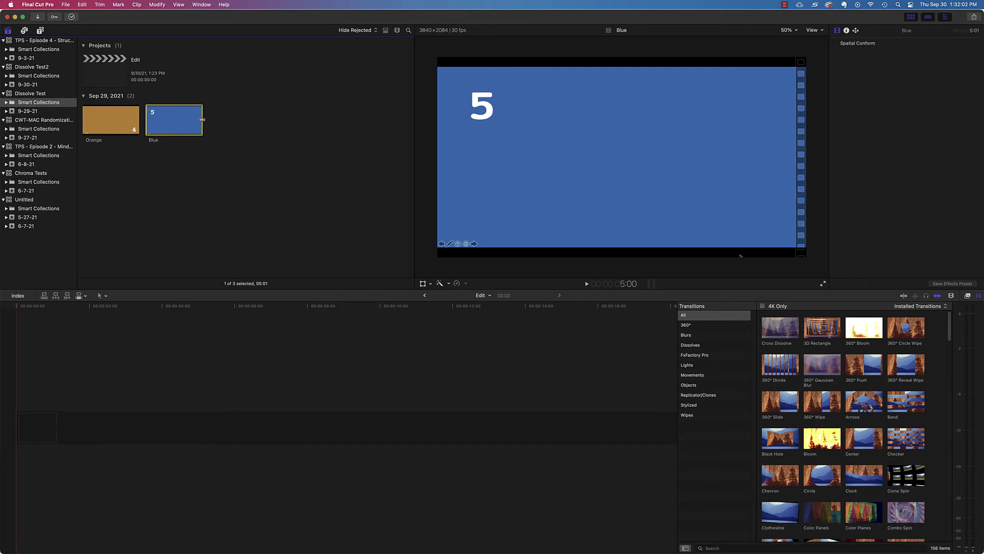
left_click_drag(200, 120, 57, 426)
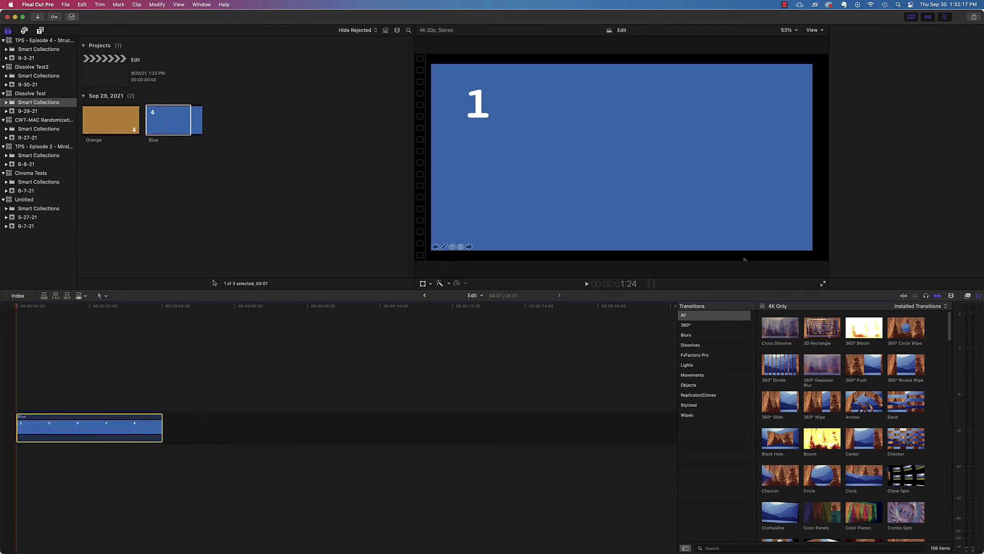
Step: Append Orange, minus about its first second, after Blue and add a cross dissolve between them
left_click(99, 122)
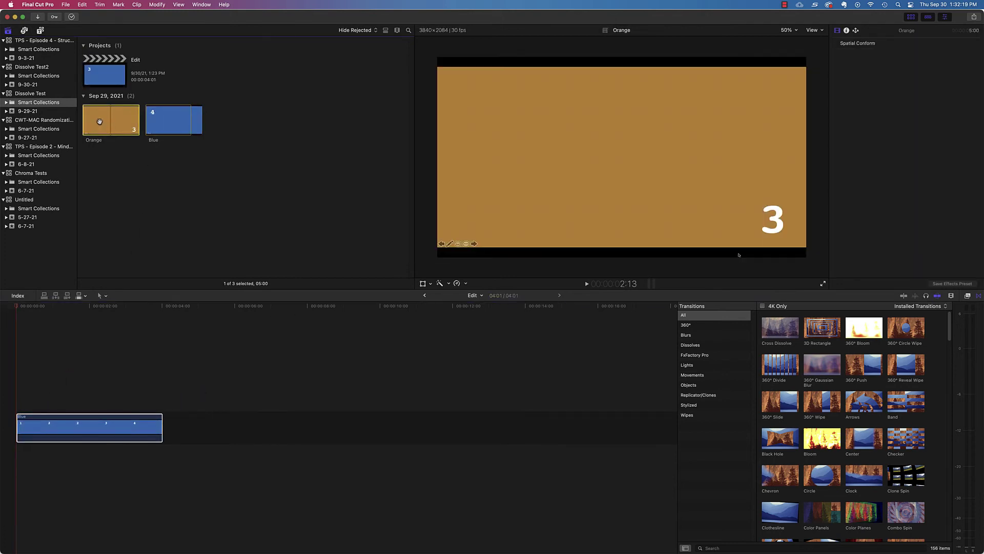
left_click_drag(82, 120, 165, 428)
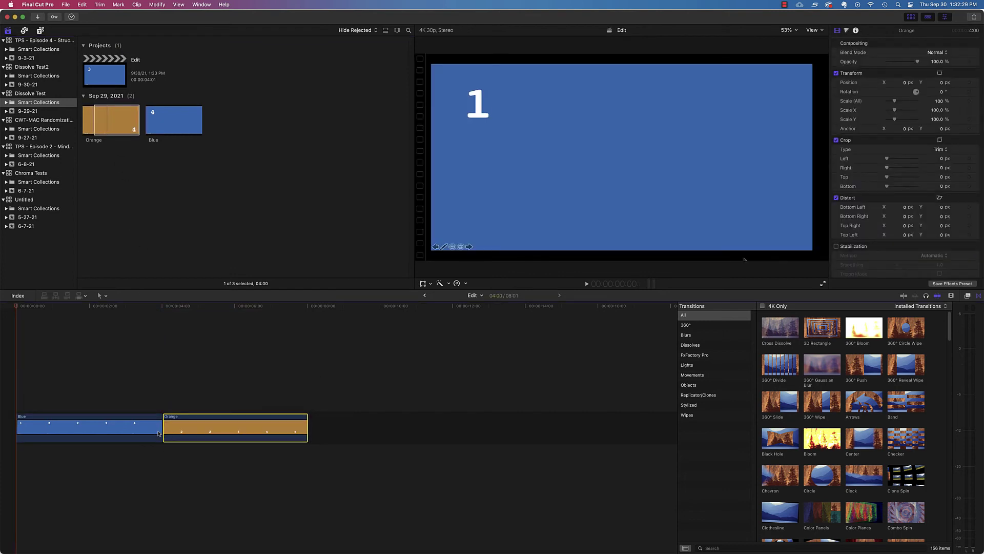
left_click(160, 428)
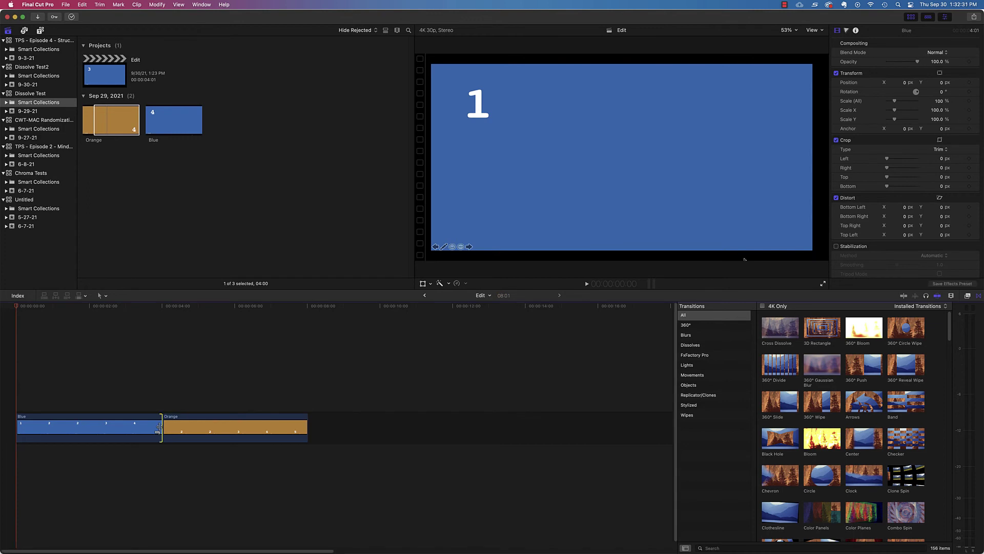
key("super+t")
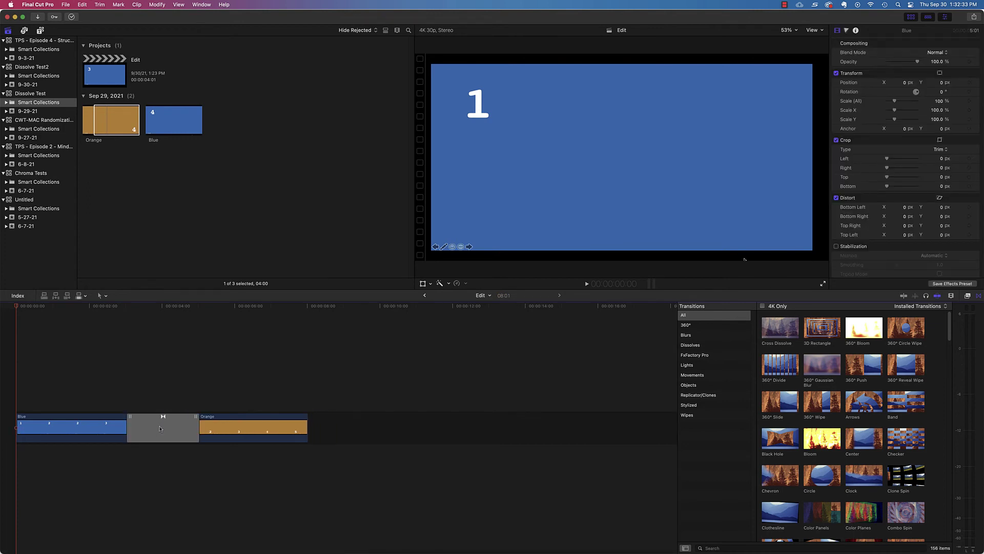
left_click_drag(21, 308, 307, 323)
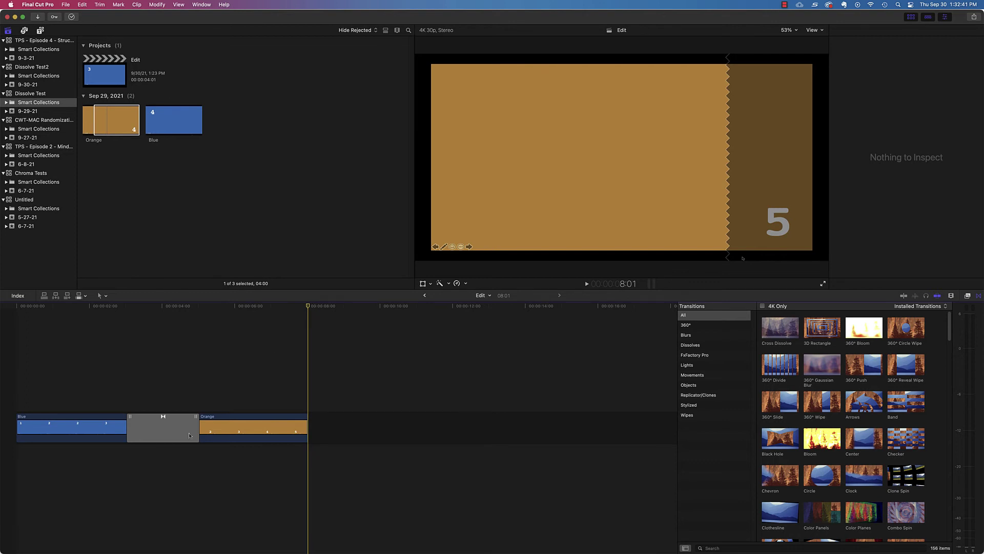
Step: Open the dissolve in the Precision Editor to show Blue and Orange overlapping
double_click(156, 434)
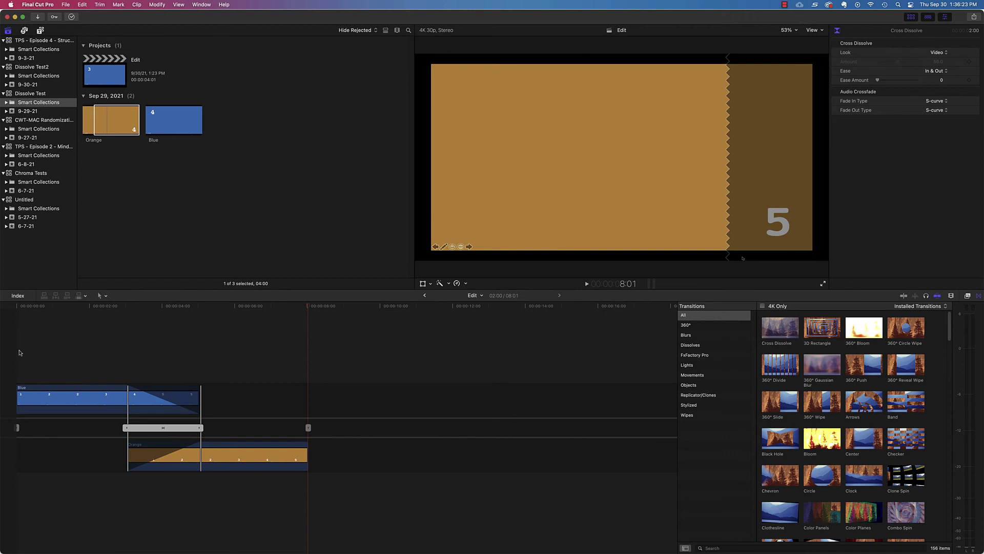
Step: Switch to the Keynote slide diagramming the clip overlap
key("super+Tab")
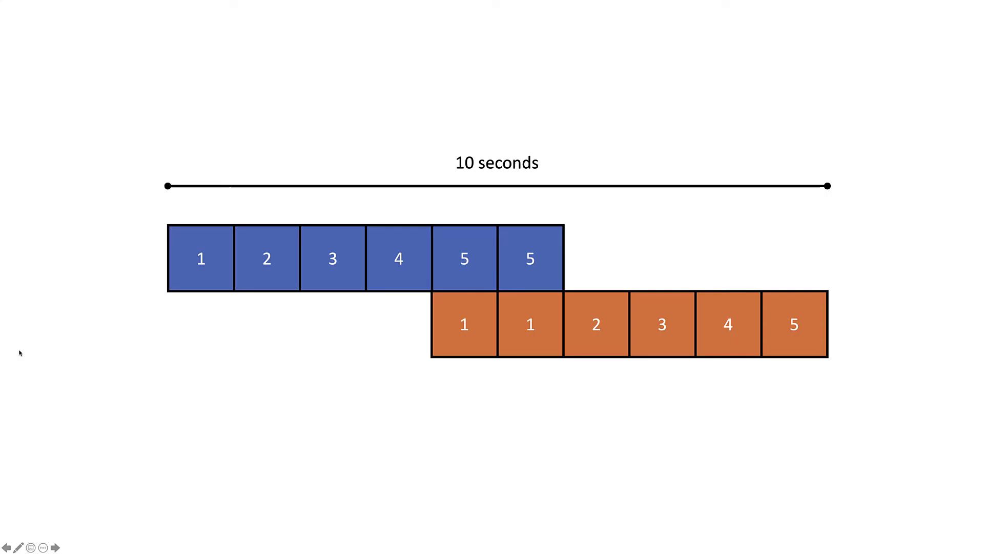